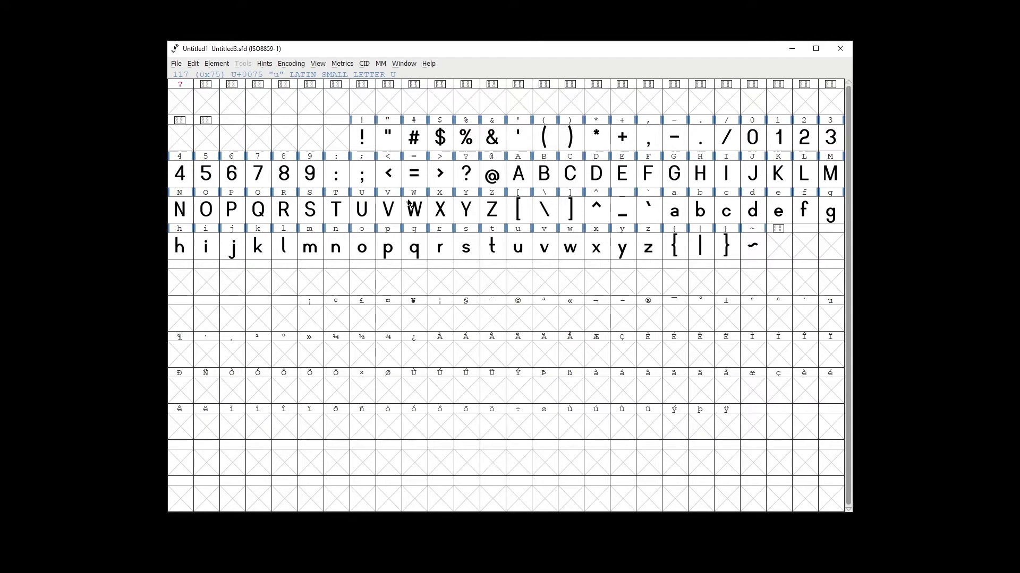
Step: Auto Width the glyphs ! through ~ with separation 0 and minimum sidebearing 0
left_click_drag(361, 139, 747, 249)
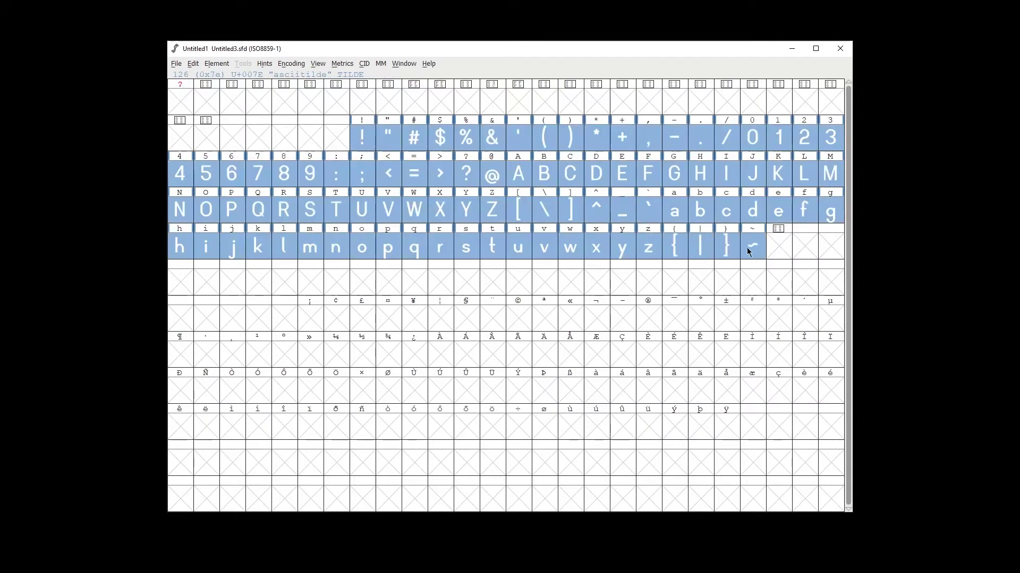
left_click(342, 64)
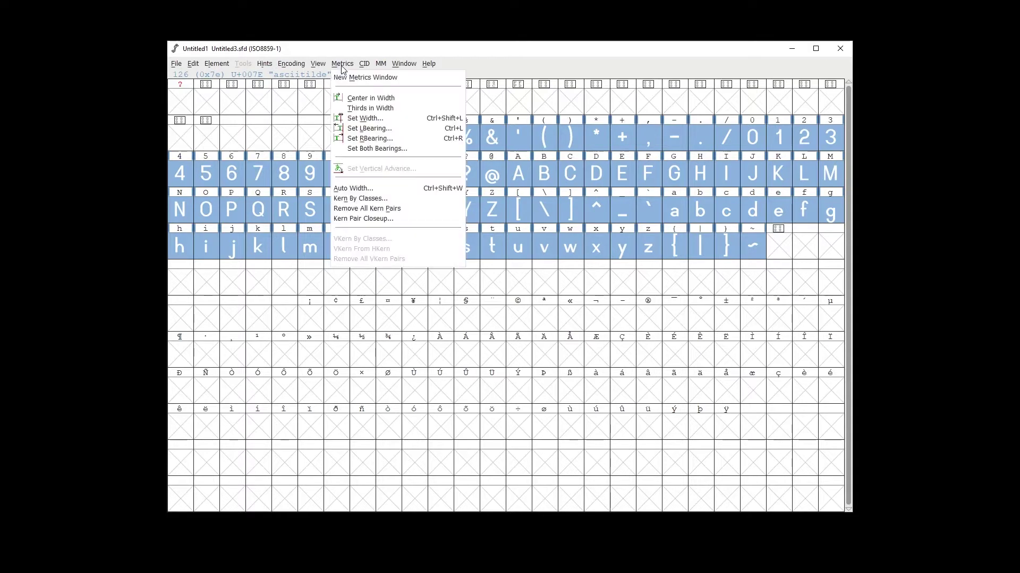
left_click(368, 189)
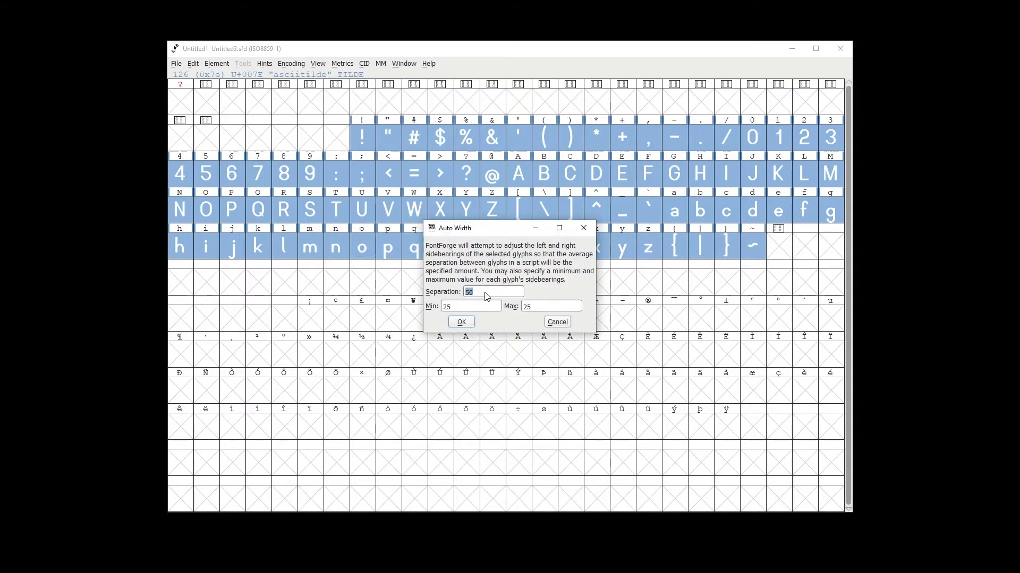
type("0")
key("Tab")
type("0")
left_click(461, 322)
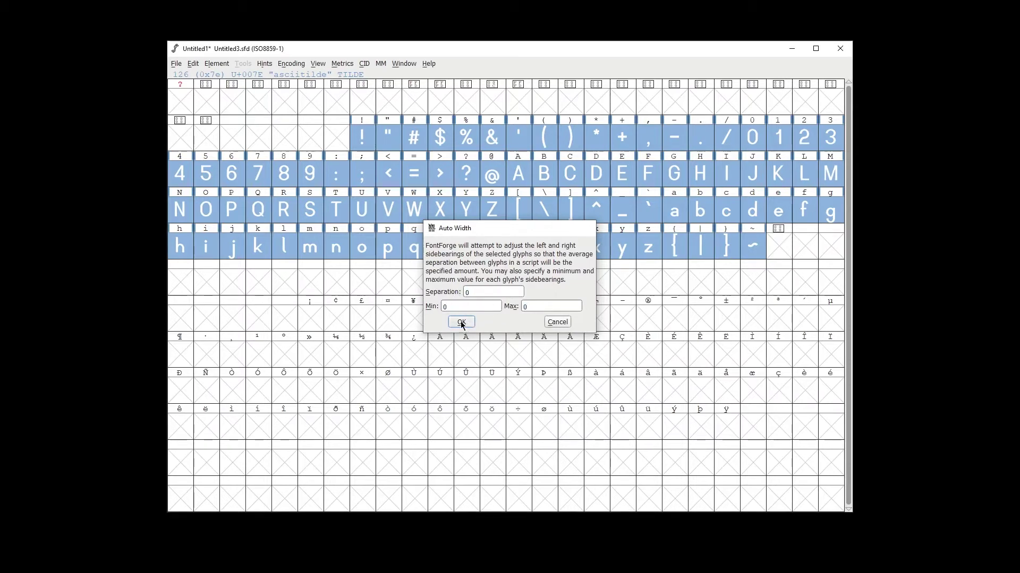
Step: In Font Info's GPOS lookups, create a new Pair Position (kerning) lookup
left_click(215, 65)
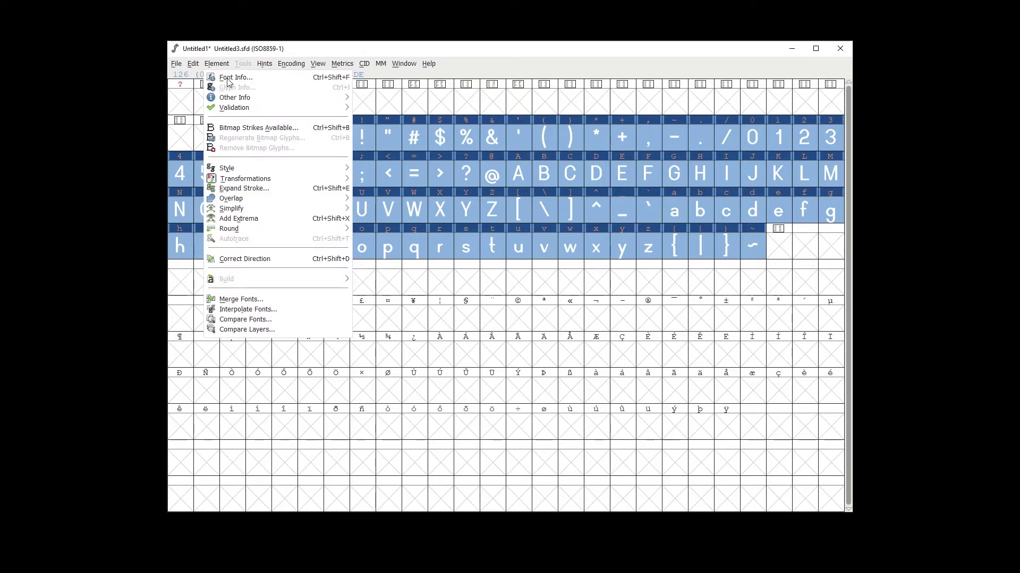
left_click(230, 79)
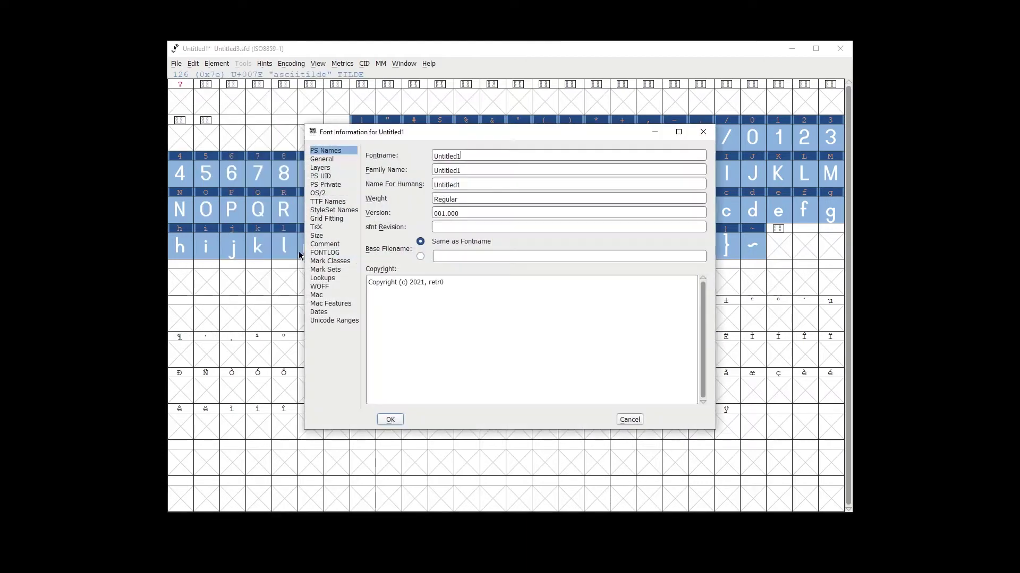
left_click(328, 279)
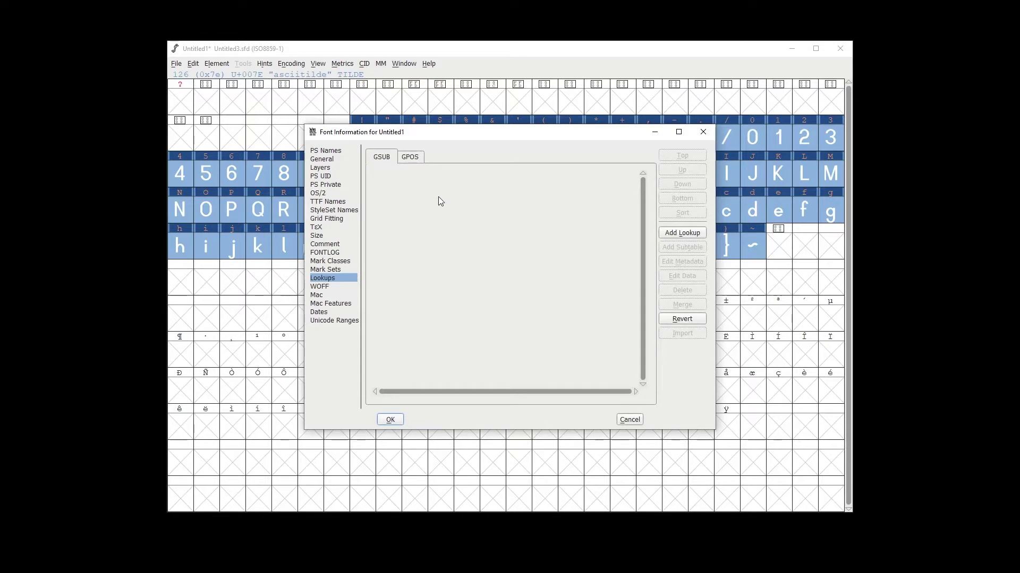
left_click(416, 160)
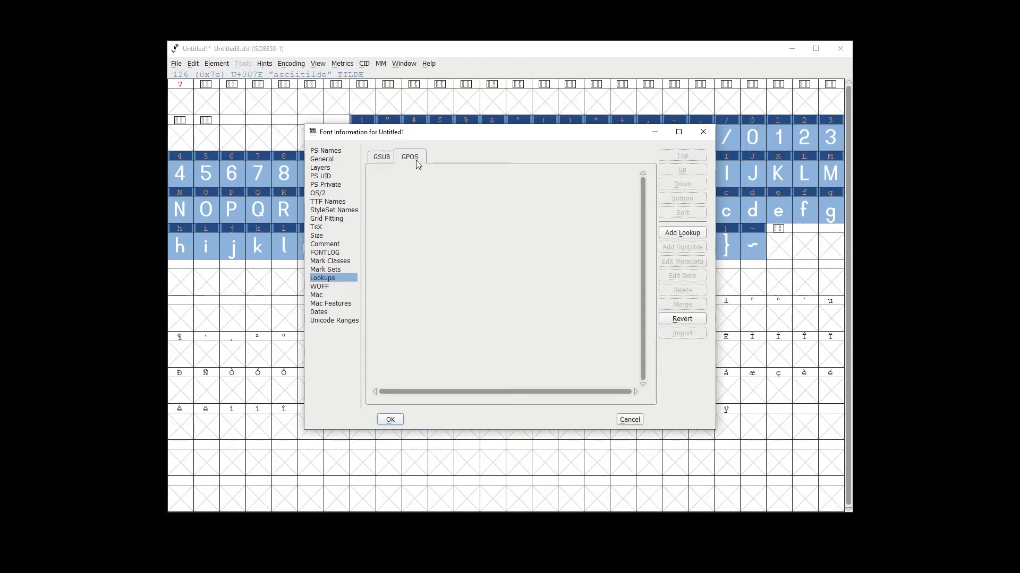
left_click(686, 233)
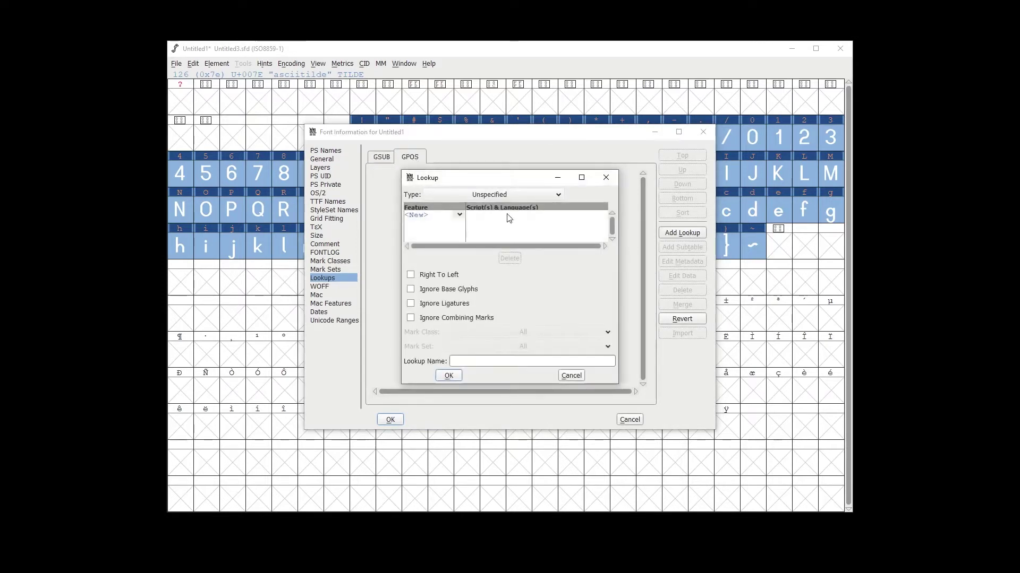
left_click(480, 195)
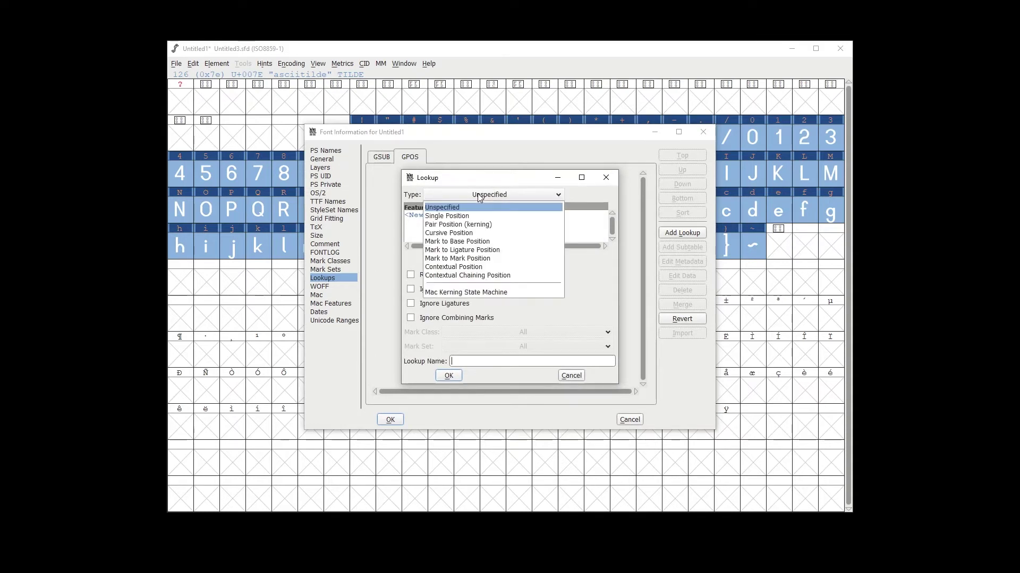
left_click(443, 225)
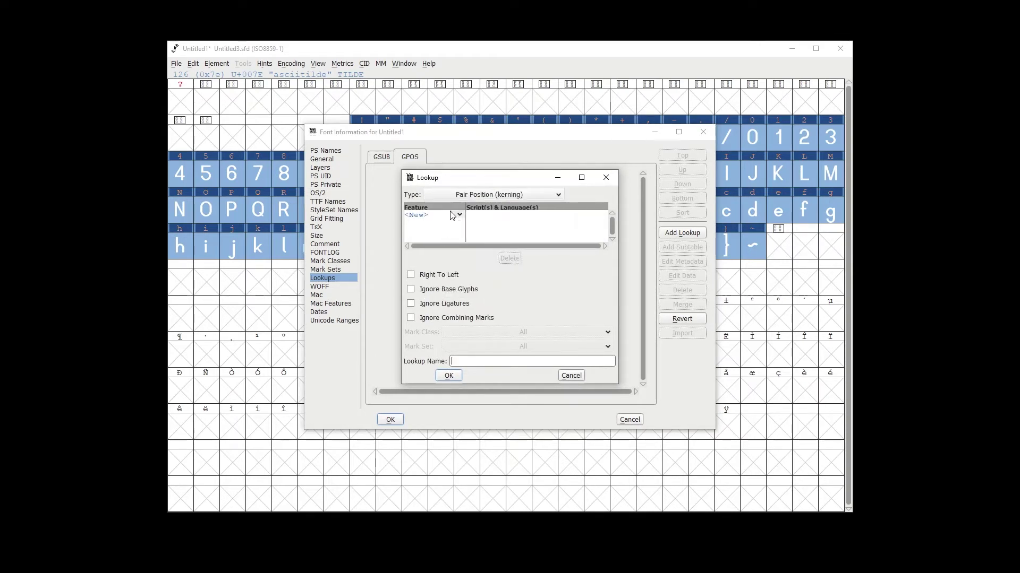
Step: Tag the lookup with the 'kern' Horizontal Kerning feature and add a default-named subtable
left_click(458, 215)
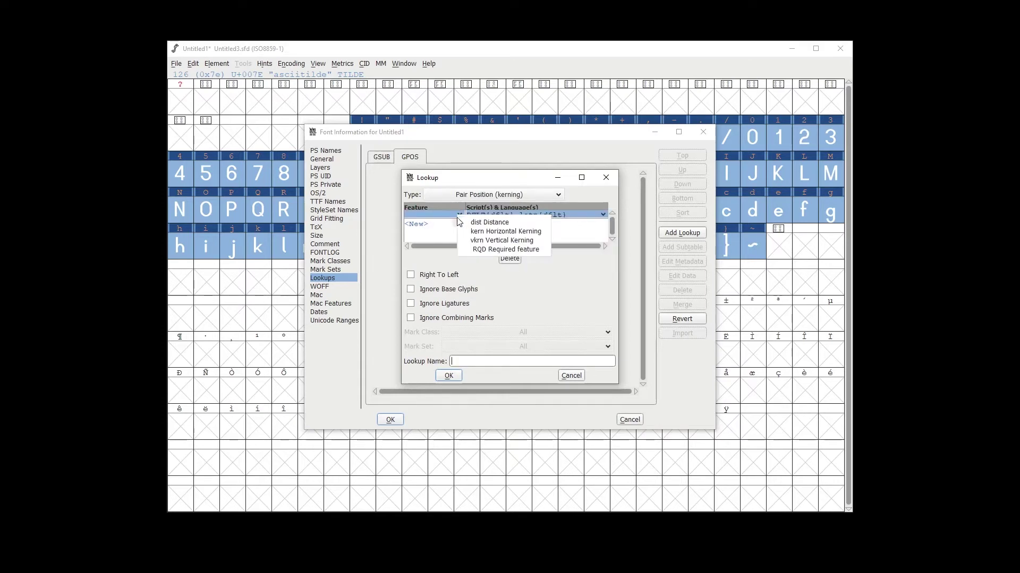
left_click(533, 232)
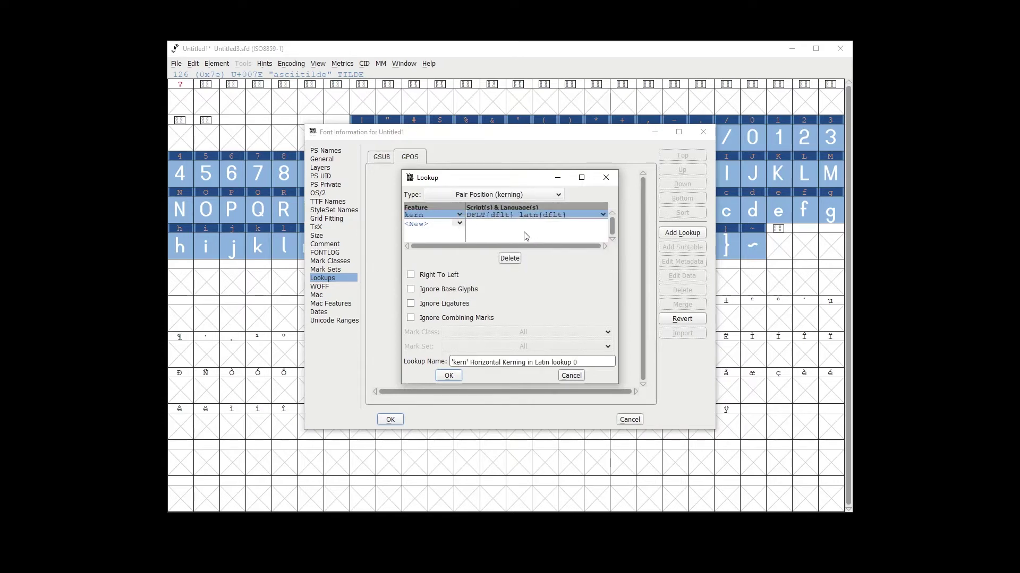
left_click(448, 377)
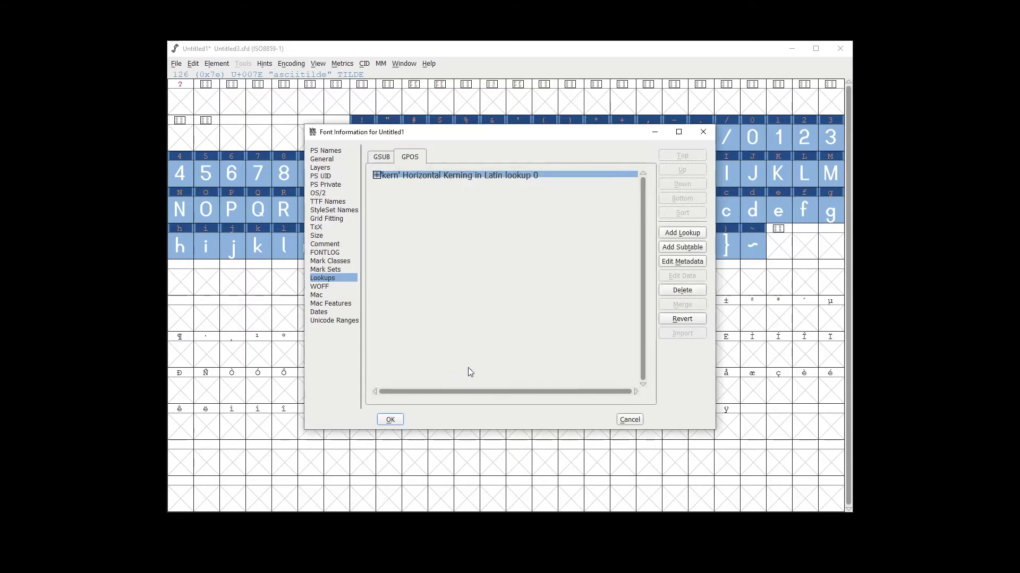
left_click(671, 247)
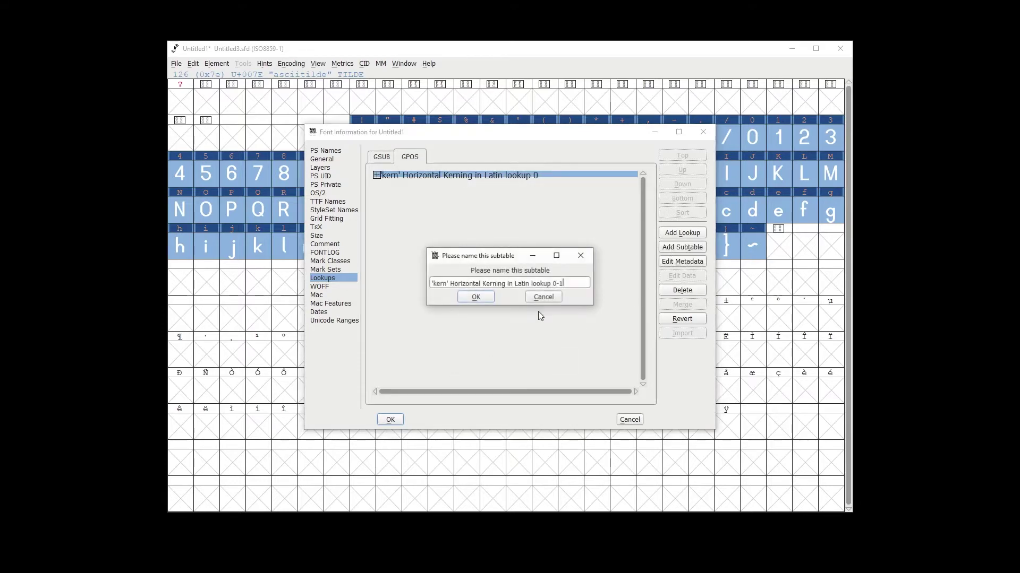
left_click(471, 299)
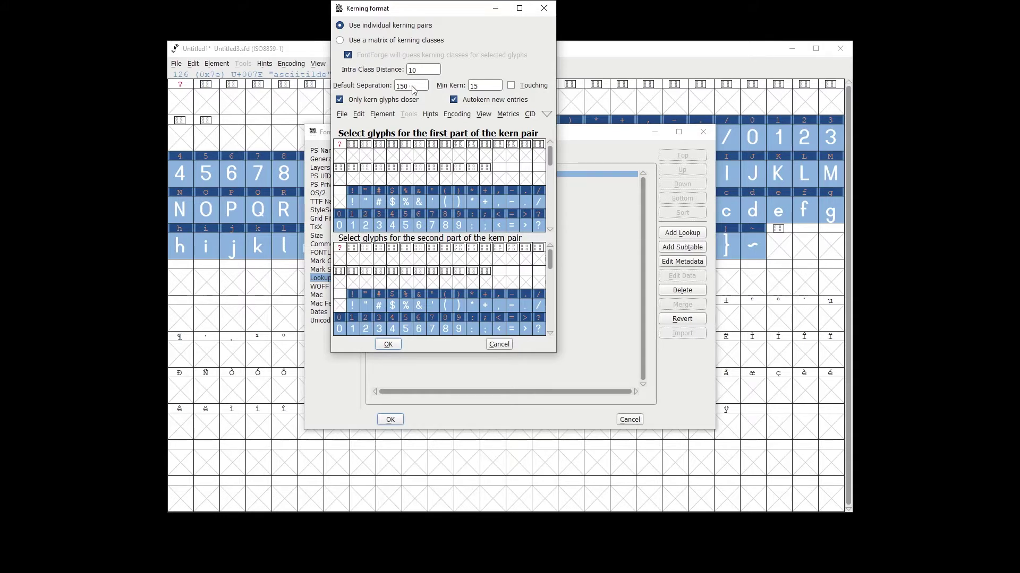
Step: Change Default Separation from 150 and Min Kern from 15 to 0, and enable Touching
double_click(397, 87)
left_click(477, 88)
double_click(474, 86)
left_click_drag(417, 88, 389, 87)
type("0")
left_click(511, 86)
Step: Clear the default glyph selections and try a–j, then j–a, as sample pairs
left_click(498, 202)
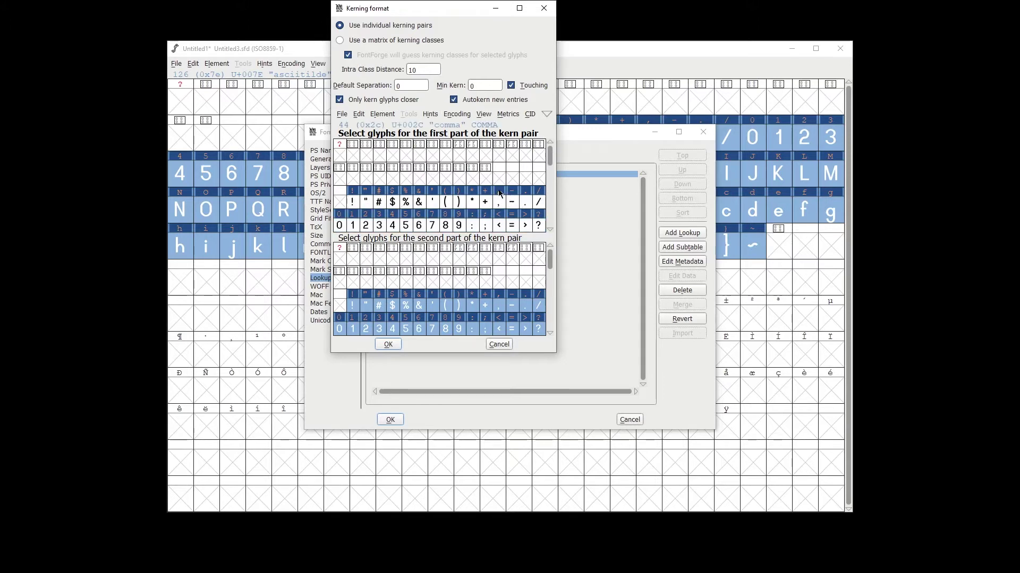
left_click_drag(548, 159, 548, 174)
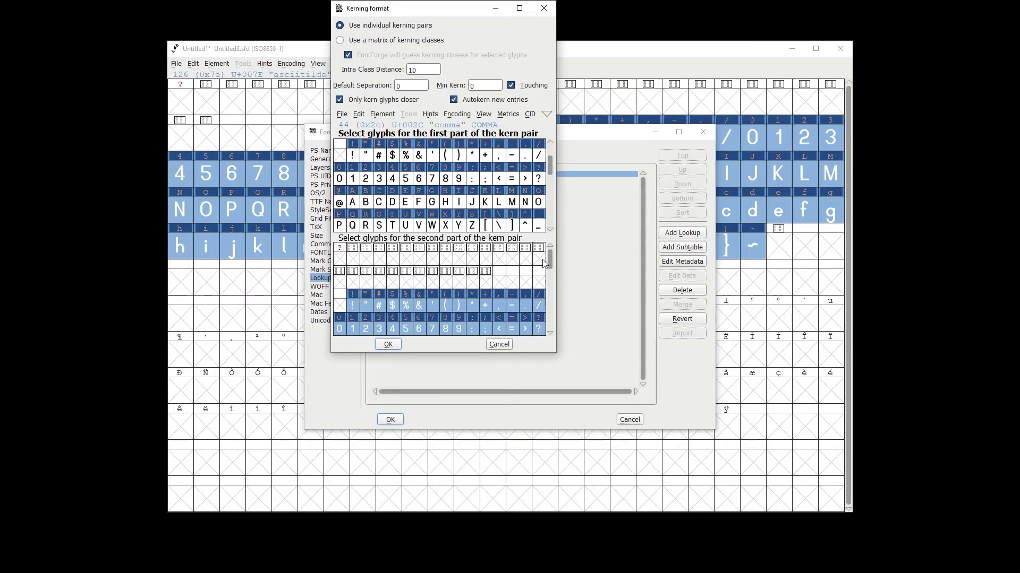
left_click_drag(547, 261, 547, 278)
left_click(444, 295)
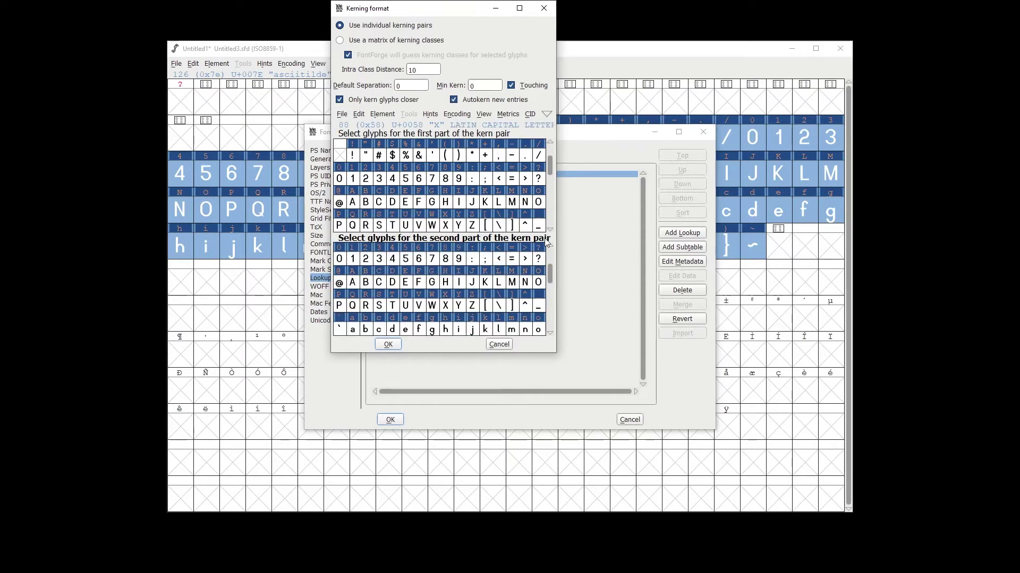
left_click_drag(549, 174, 549, 180)
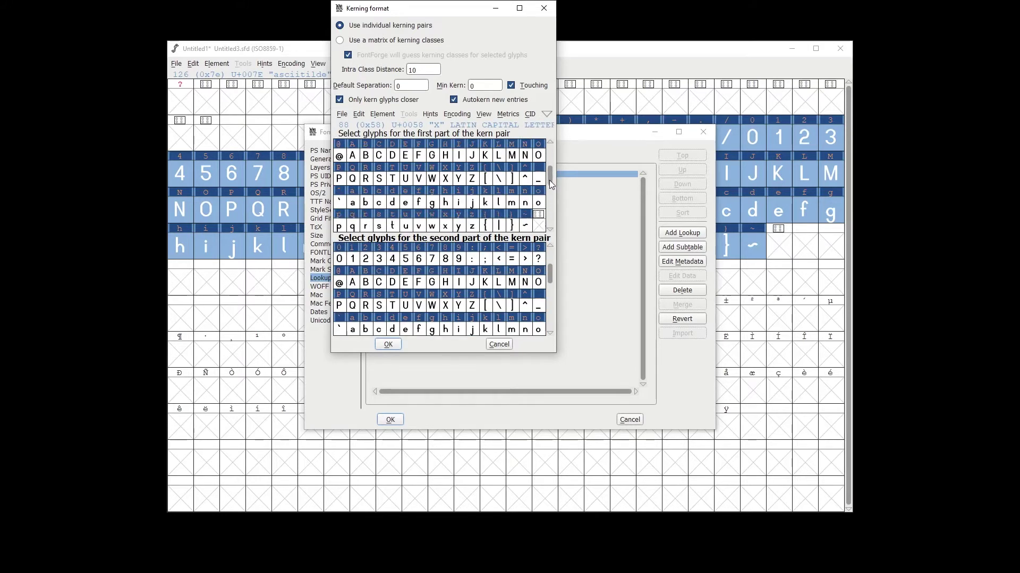
left_click(355, 203)
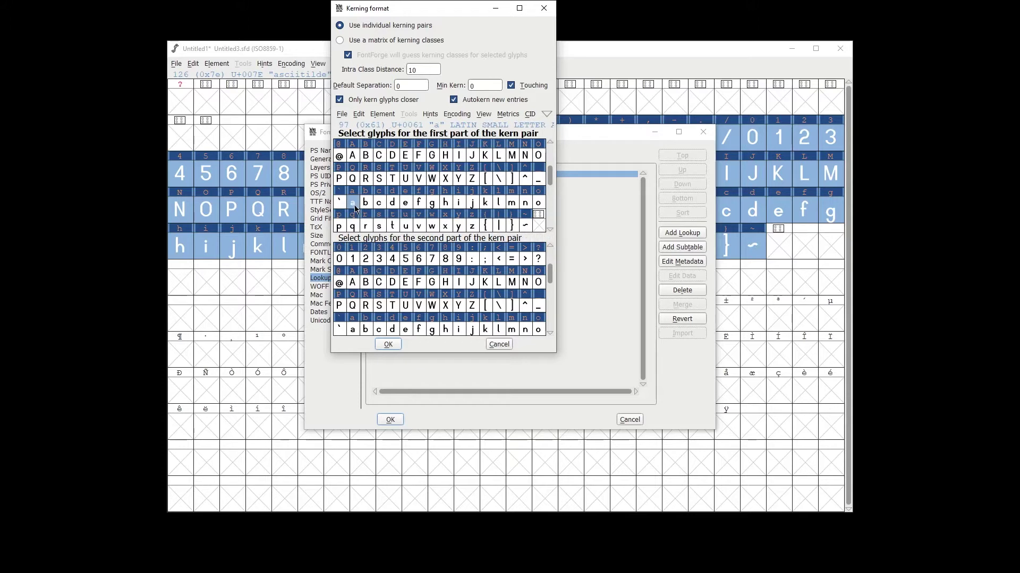
left_click(472, 329)
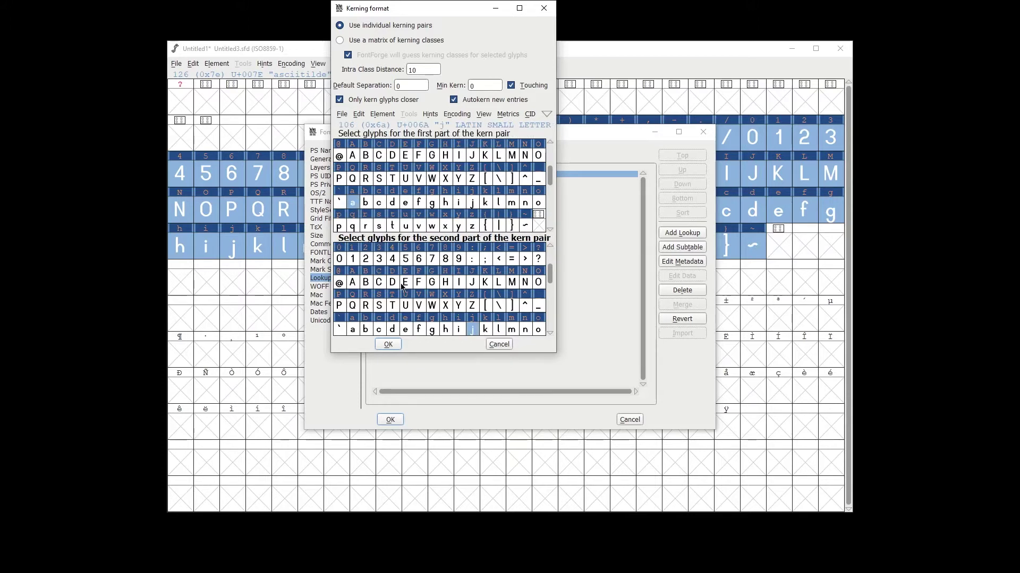
left_click(472, 203)
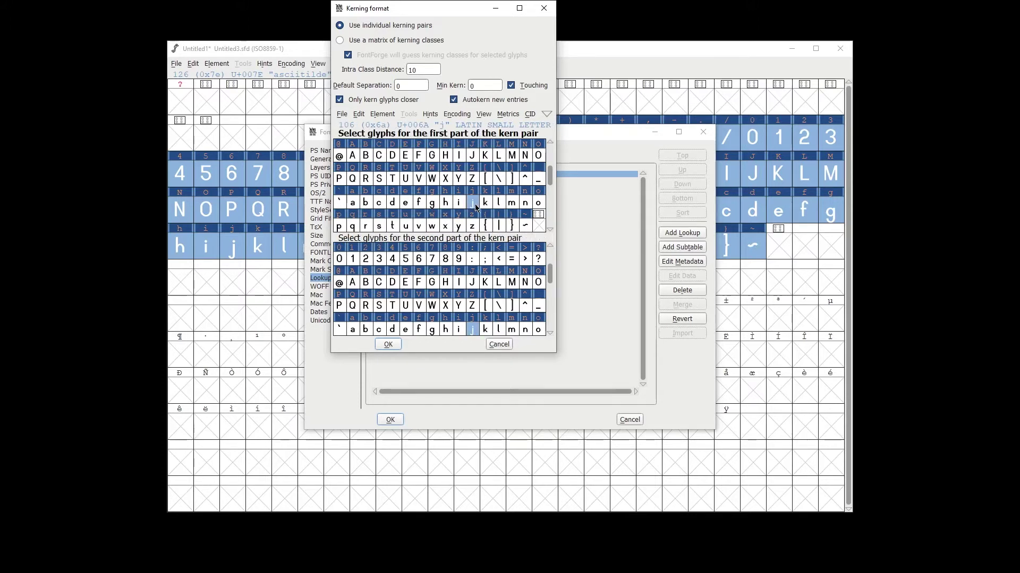
left_click(353, 330)
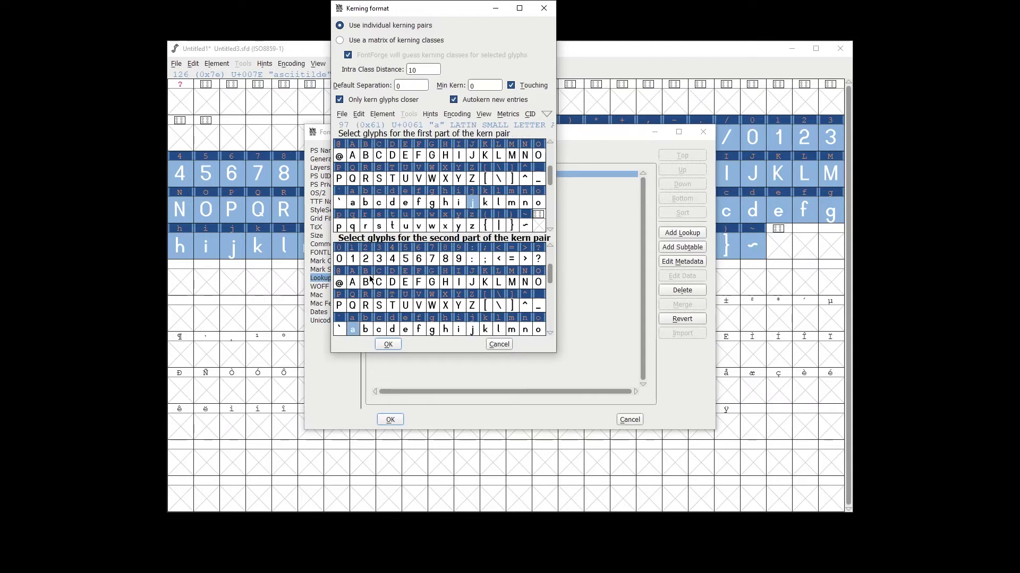
left_click_drag(549, 177, 549, 174)
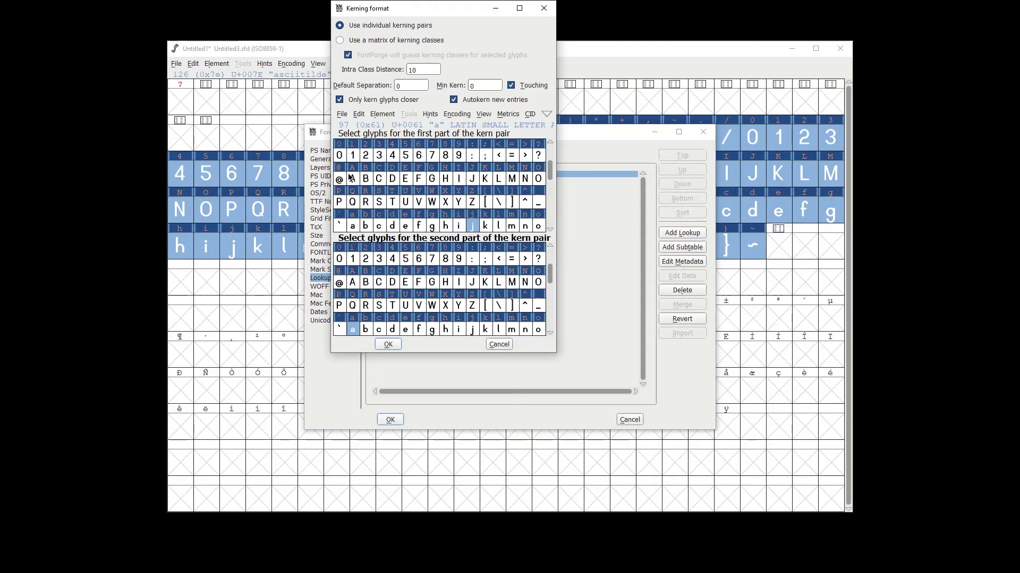
Step: Autokern capitals A–Z and lowercase a–z against the lowercase letters
left_click_drag(350, 177, 462, 201)
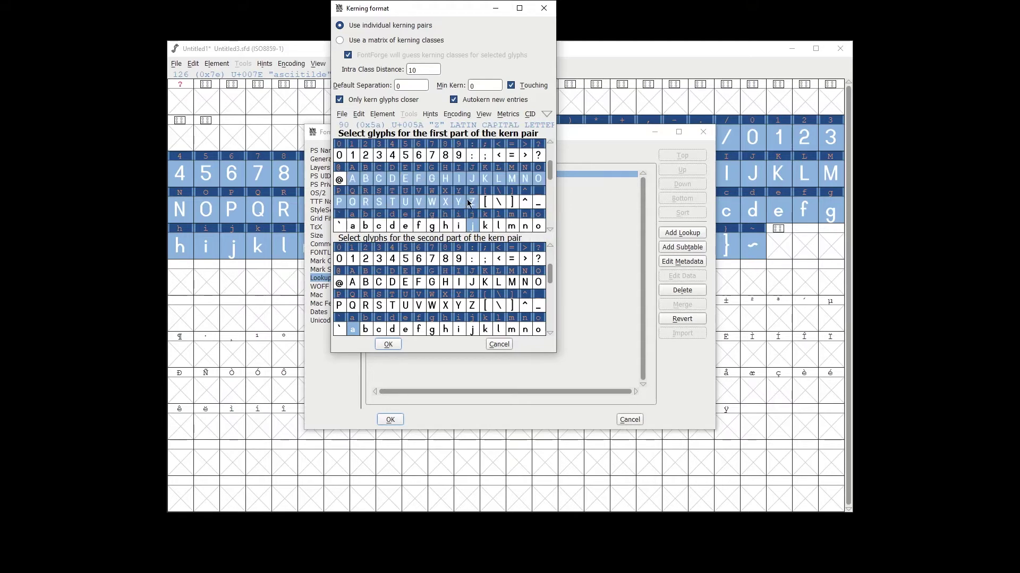
scroll(541, 183, "down", 2)
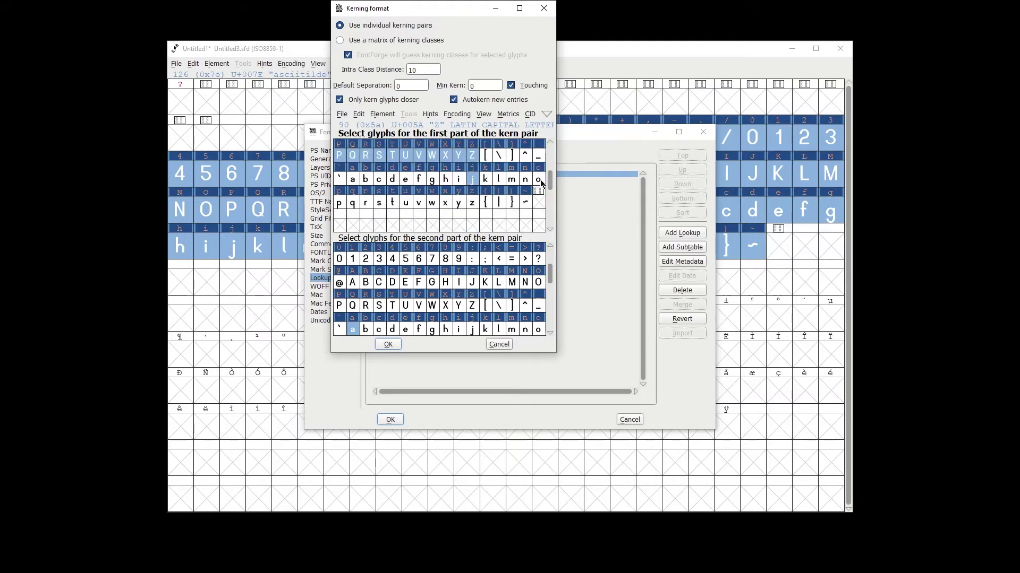
left_click_drag(352, 179, 472, 200)
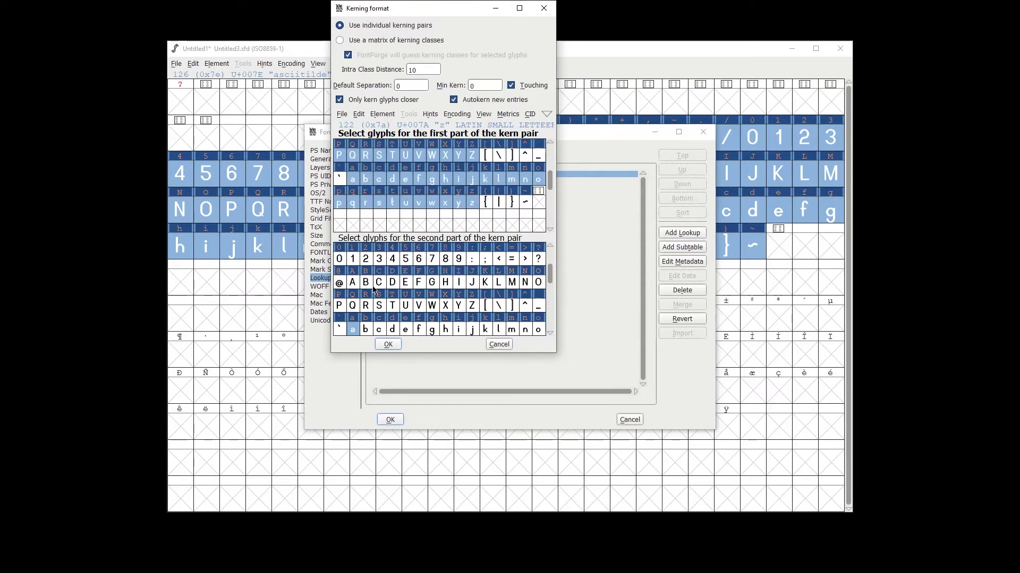
left_click_drag(354, 283, 470, 310)
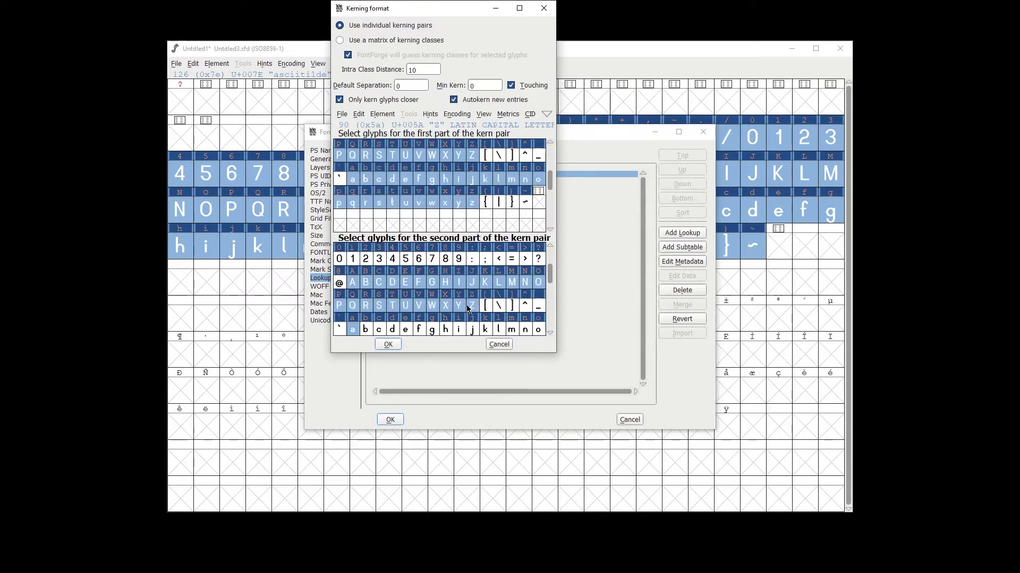
scroll(550, 282, "down", 3)
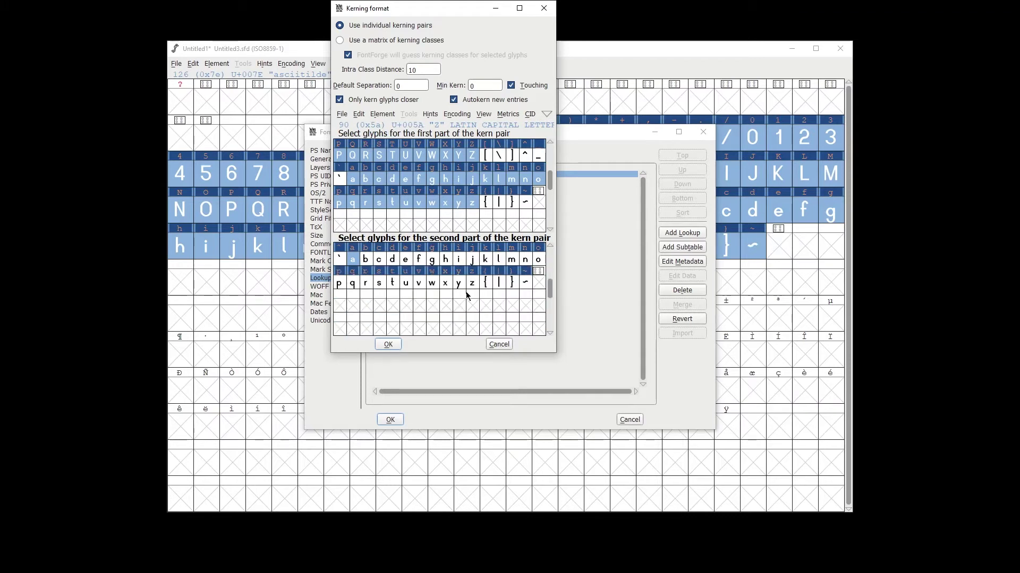
left_click_drag(467, 296, 366, 261)
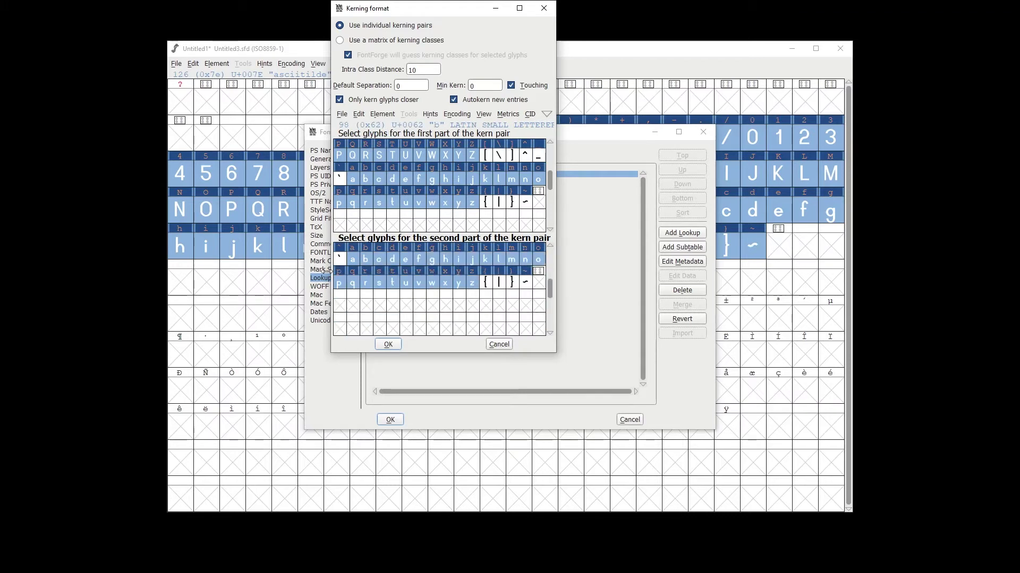
left_click(386, 344)
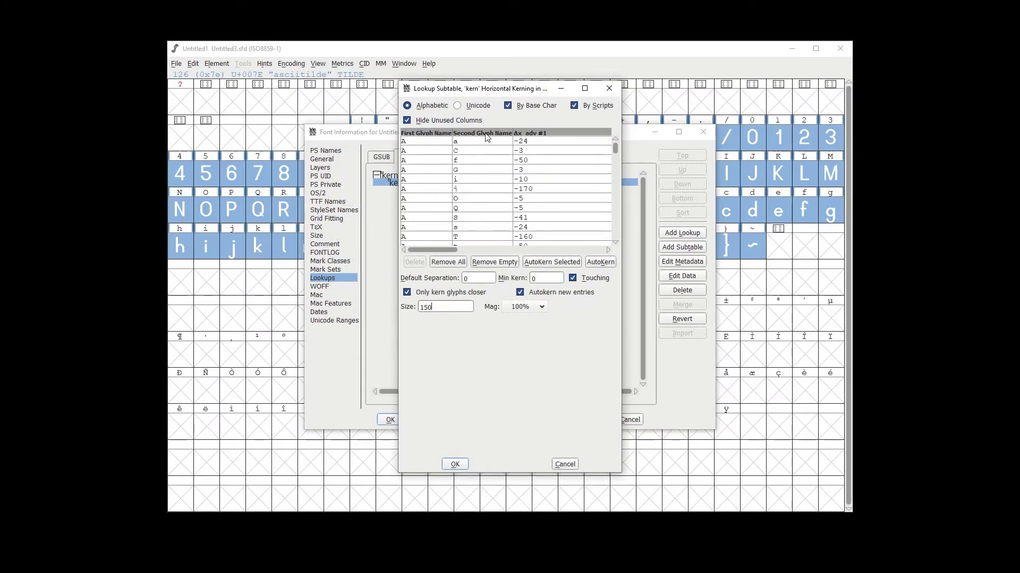
Step: Edit the kern values: A–C from -3 to -60 and A–G to -63
left_click(578, 145)
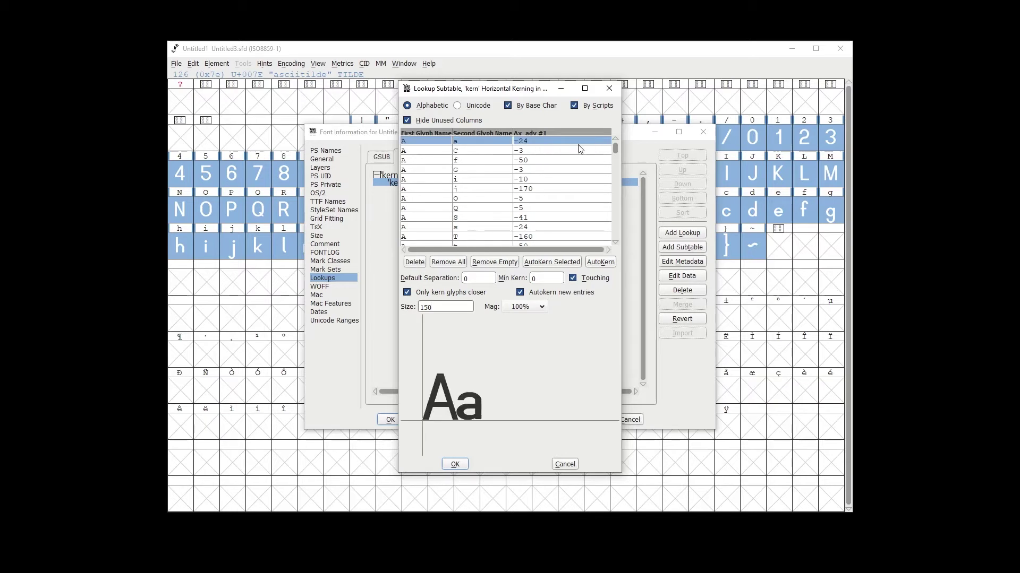
left_click(573, 152)
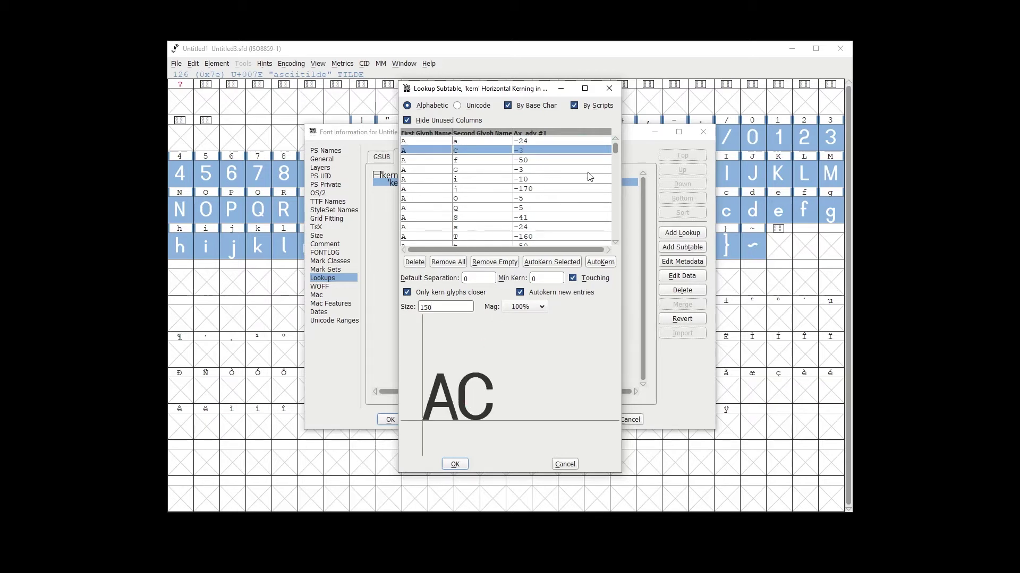
mouse_move(616, 147)
left_mouse_down()
mouse_move(614, 244)
mouse_move(619, 136)
left_mouse_up()
left_click_drag(533, 154, 522, 155)
type("60")
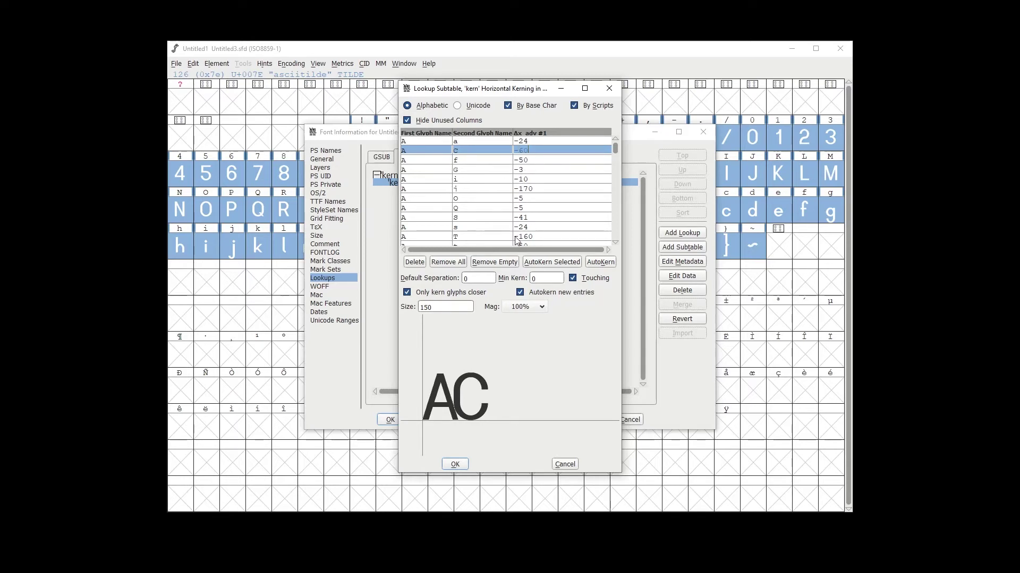
left_click(526, 170)
type("-63")
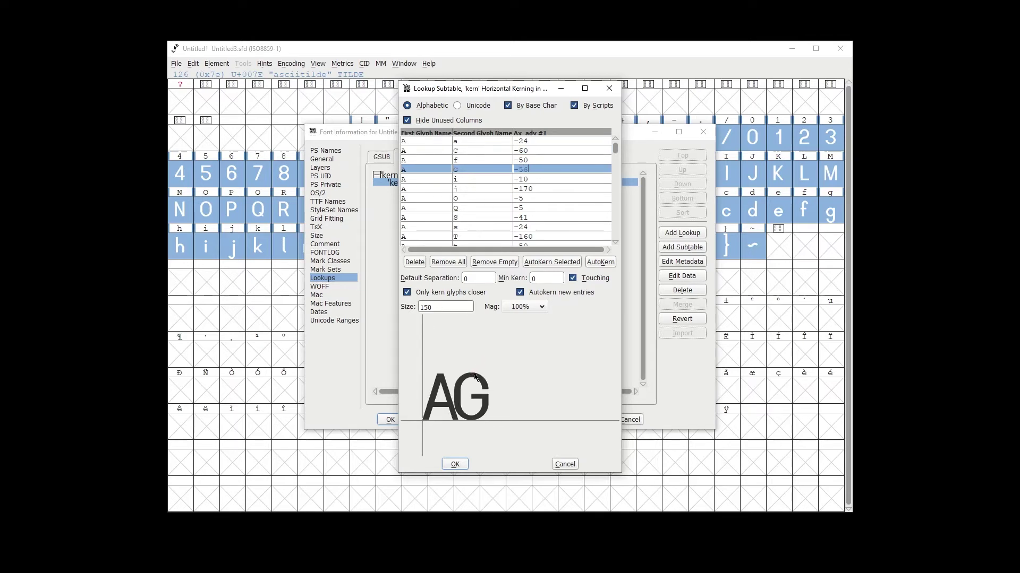
left_click_drag(454, 308, 406, 307)
Step: Enlarge the kern preview to size 3000 and ease the A–G pair to -53
type("3000")
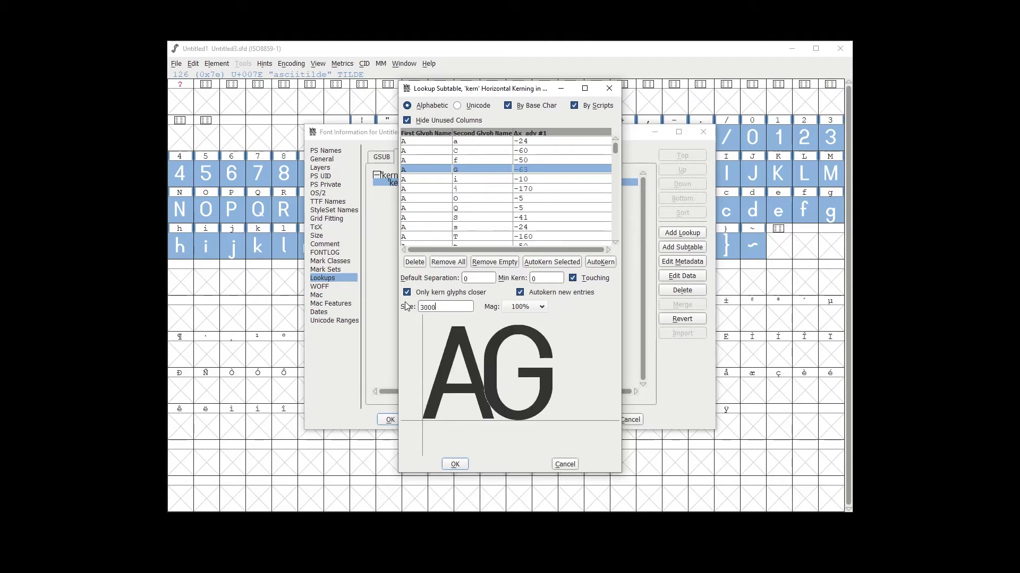
left_click_drag(492, 371, 492, 371)
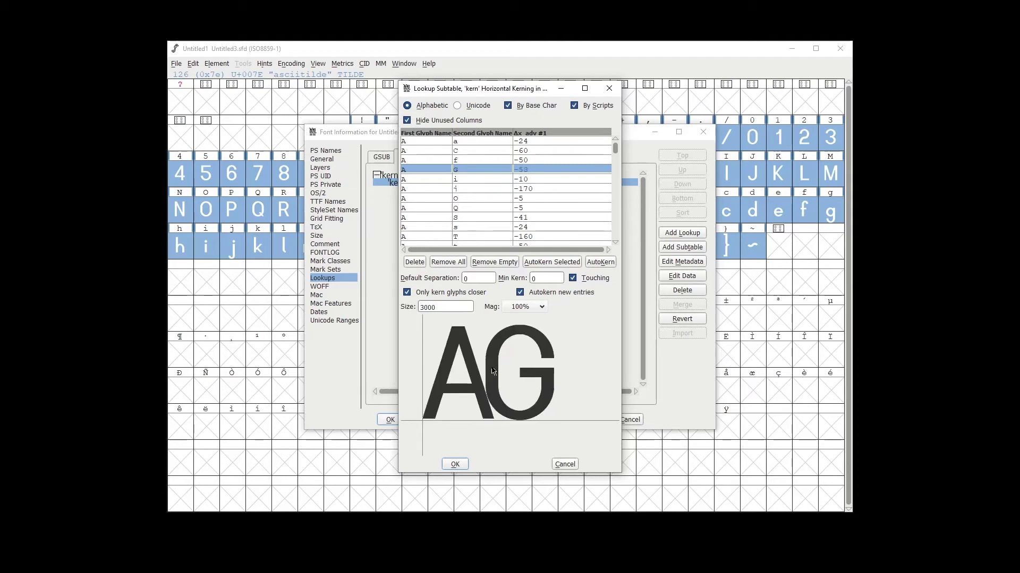
scroll(516, 208, "down", 2)
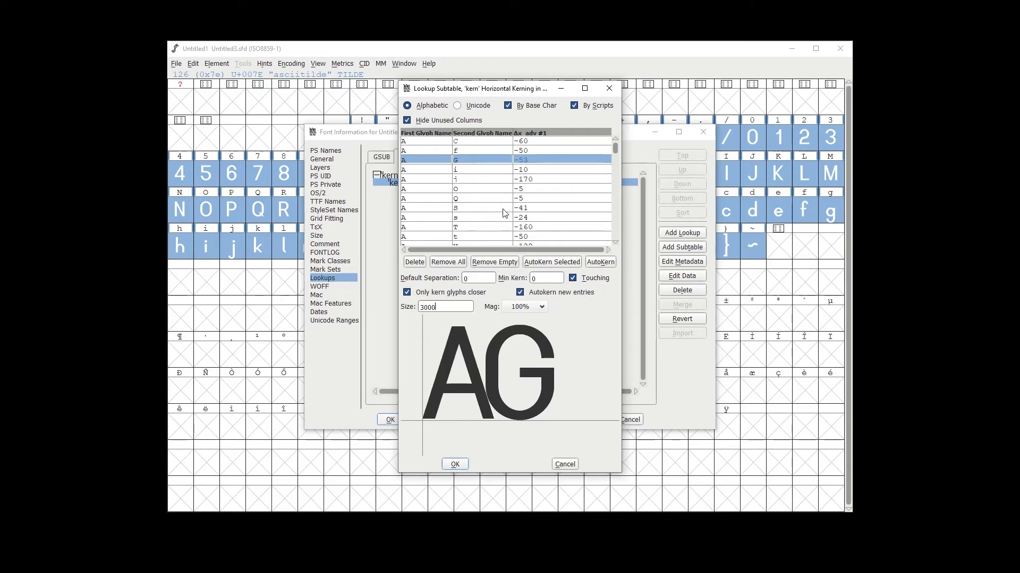
left_click_drag(616, 150, 614, 155)
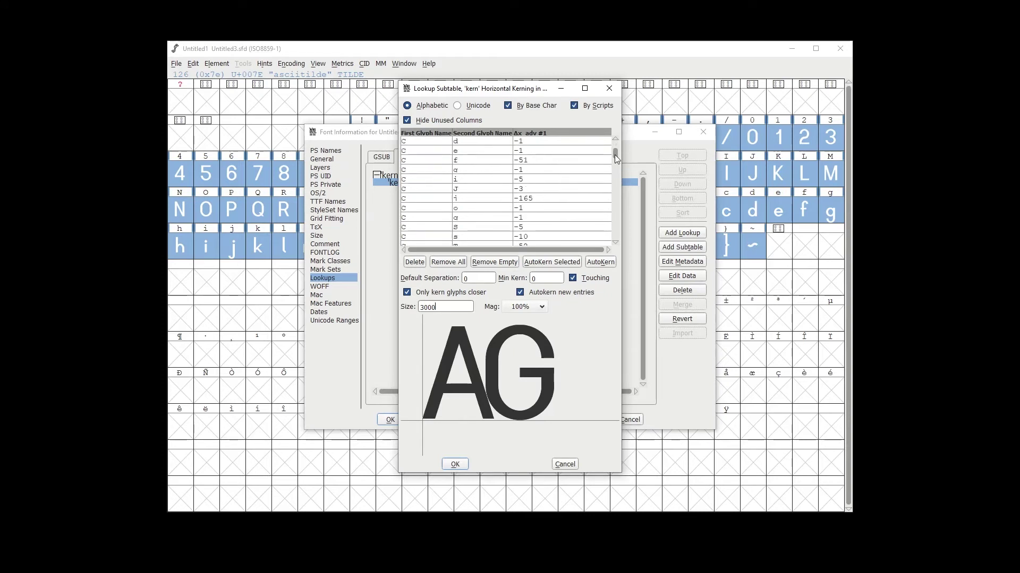
Step: Loosen the C–f pair from -51 and accept the kerning and font information dialogs
left_click(470, 169)
left_click(469, 161)
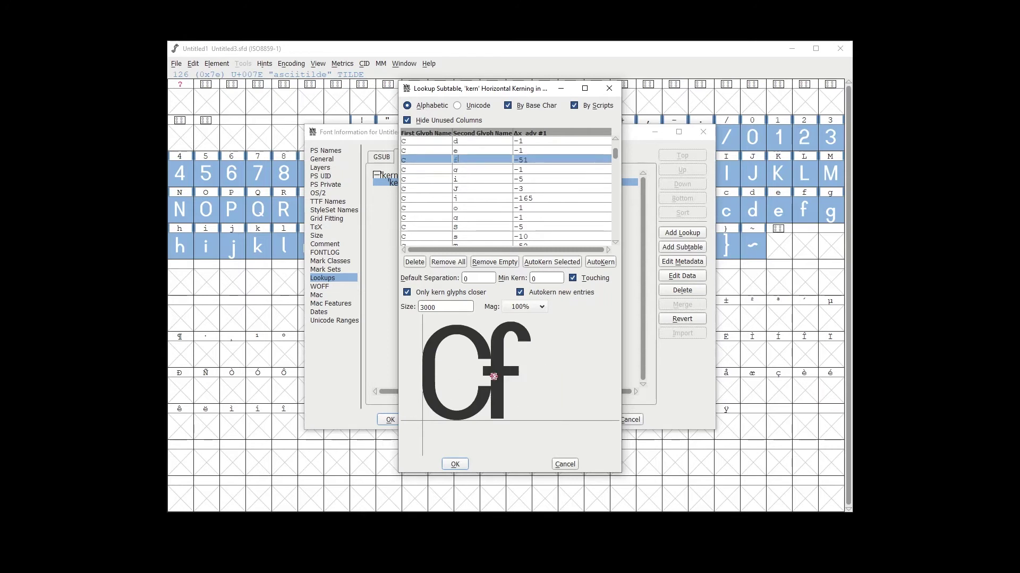
left_click_drag(495, 370, 503, 373)
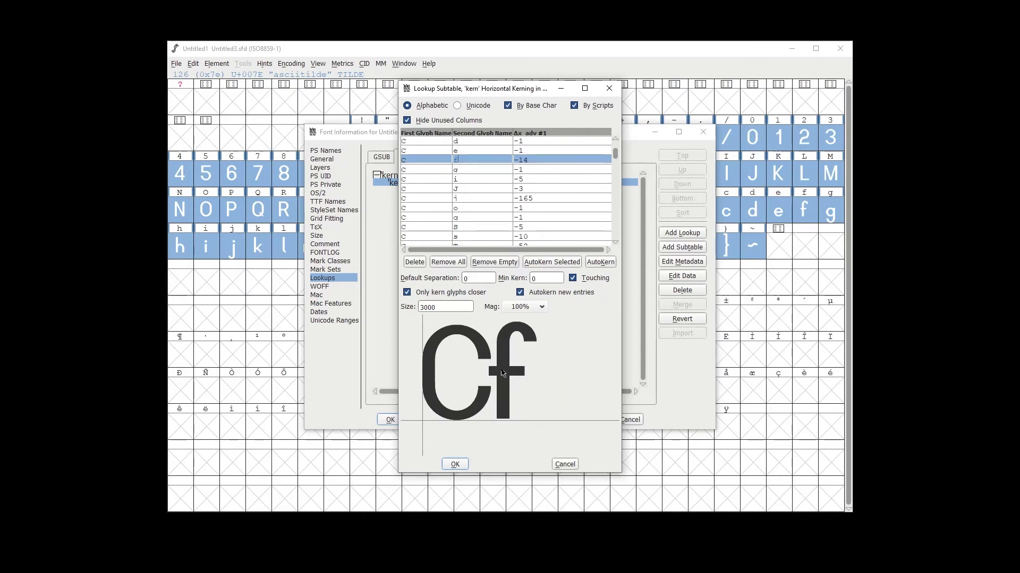
mouse_move(616, 153)
left_mouse_down()
mouse_move(614, 242)
mouse_move(622, 144)
left_mouse_up()
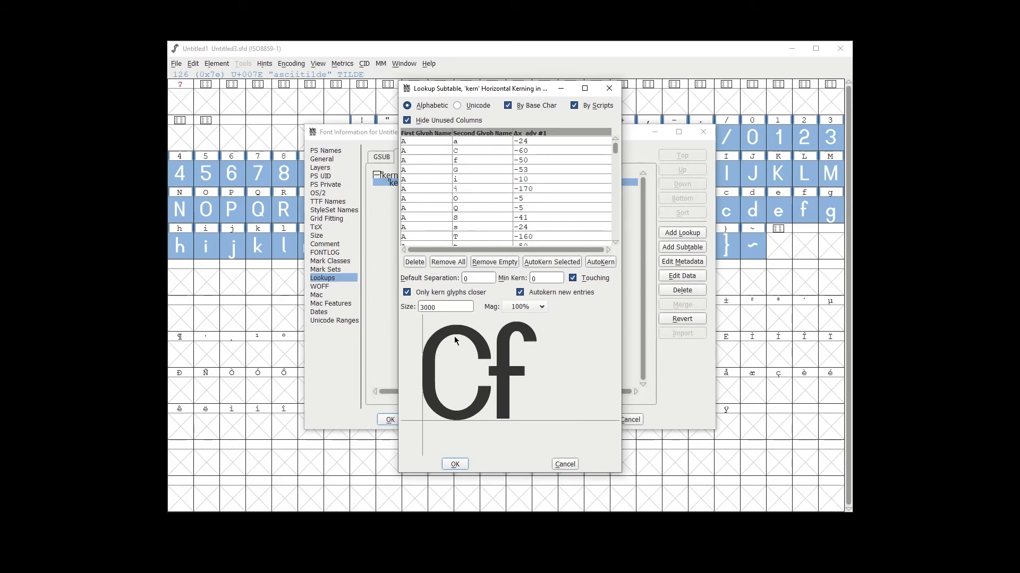
left_click(455, 465)
left_click(390, 420)
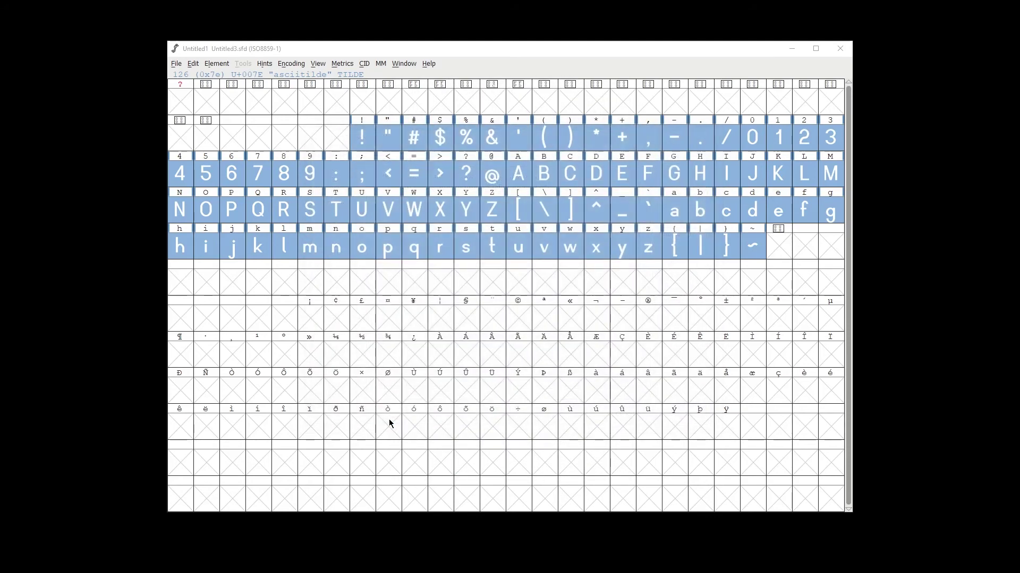
Step: Re-run Auto Width with separation 50, minimum 25 and maximum 25
left_click(342, 64)
left_click(353, 184)
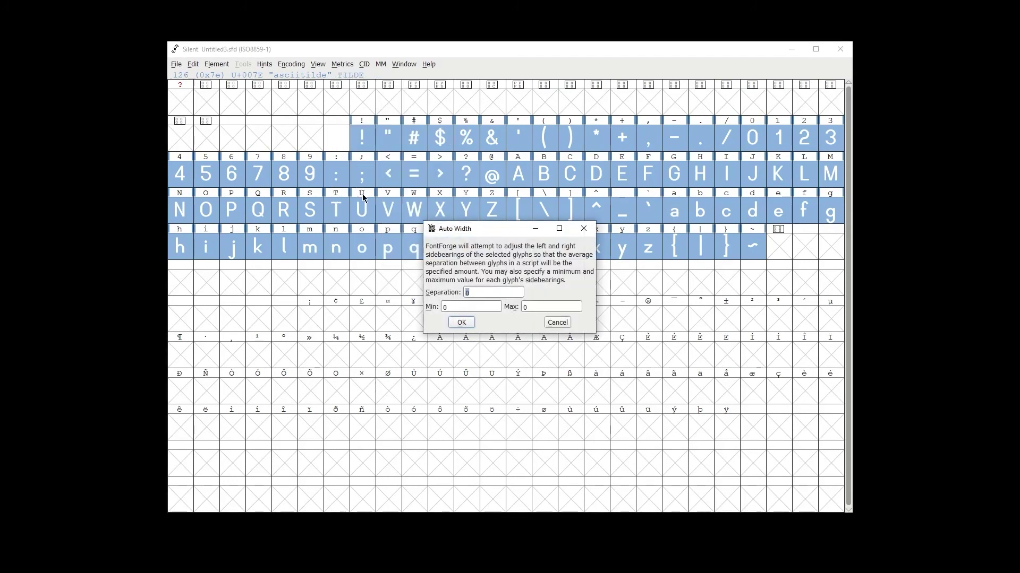
type("50")
key("Tab")
type("25")
key("Tab")
type("25")
key("Return")
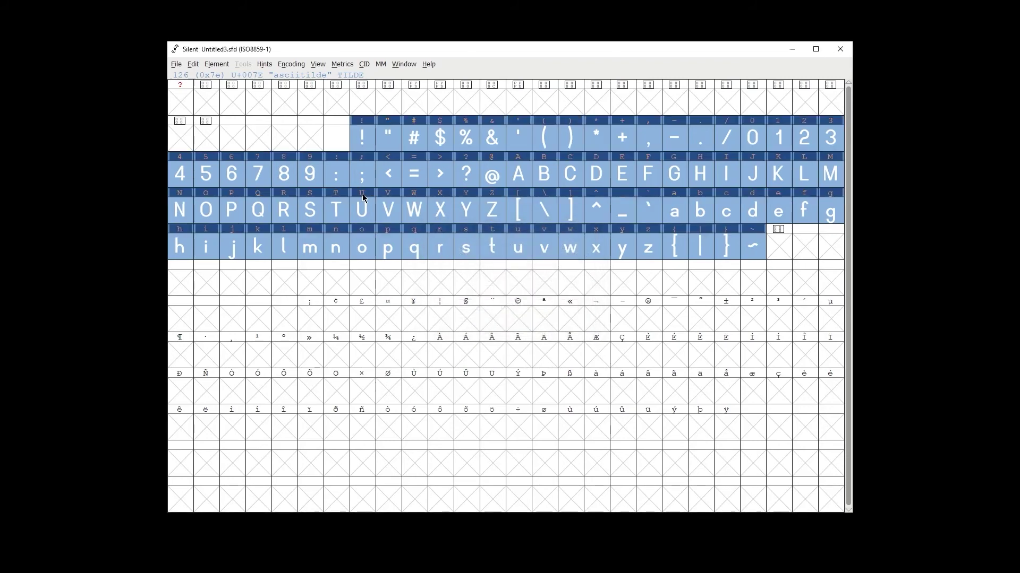
right_click(407, 198)
Step: Dismiss the glyph menu and narrow the selection to a single glyph cell
left_click(381, 268)
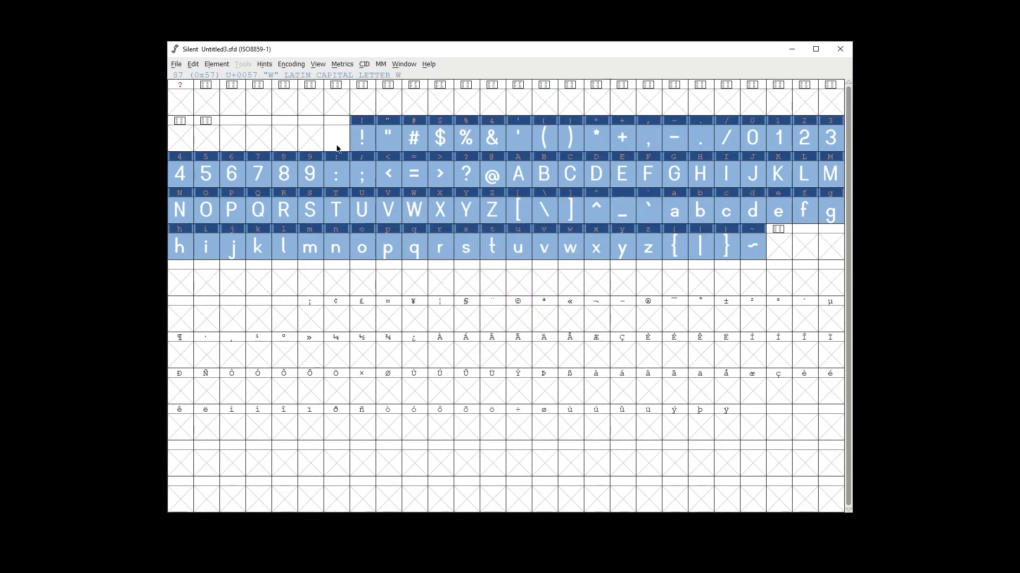
left_click(331, 121)
left_click(335, 108)
Step: Open a new metrics window previewing the word 'Bijou'
left_click(340, 65)
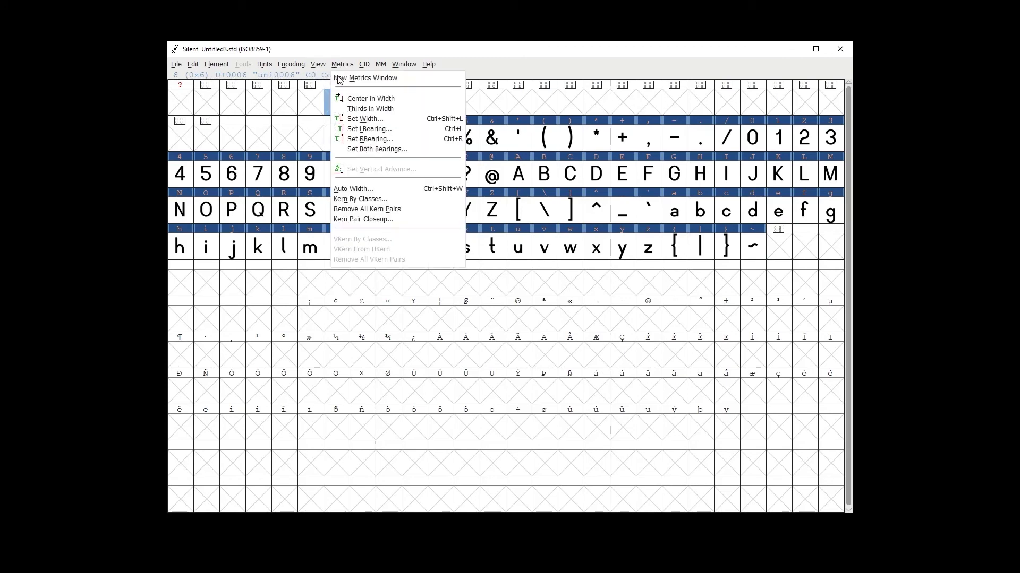
left_click(347, 78)
type("Bo")
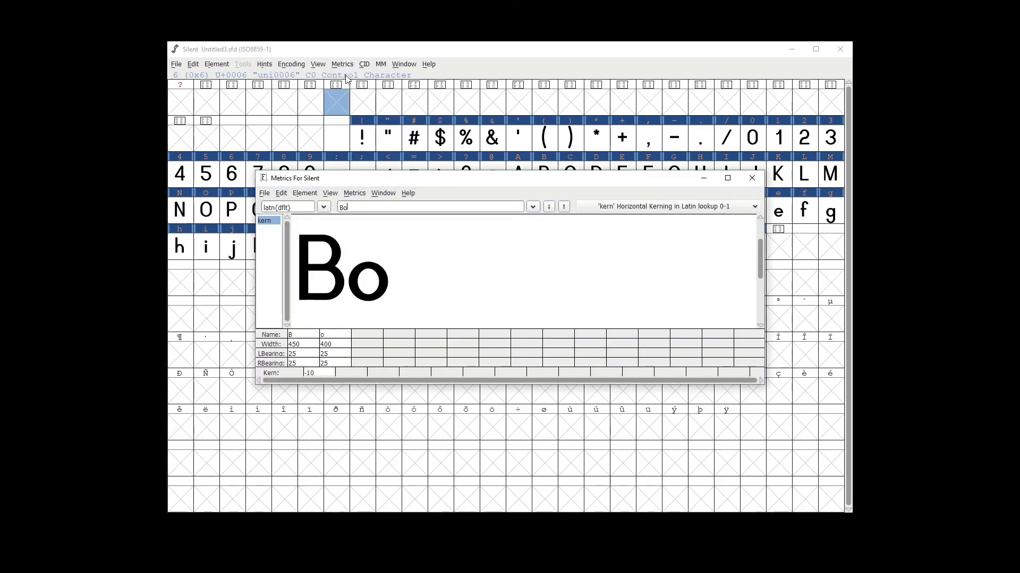
key("BackSpace")
type("ijou")
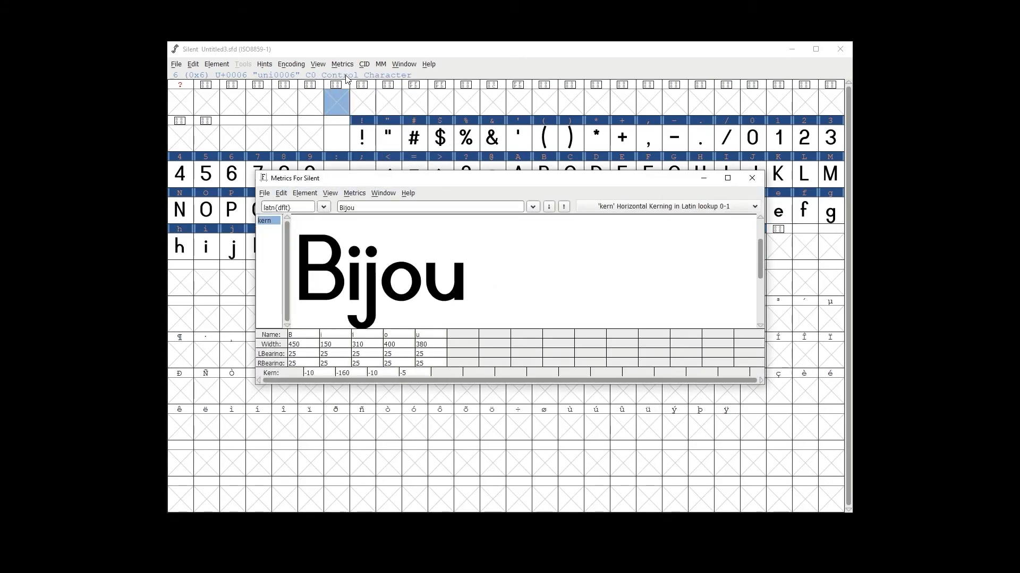